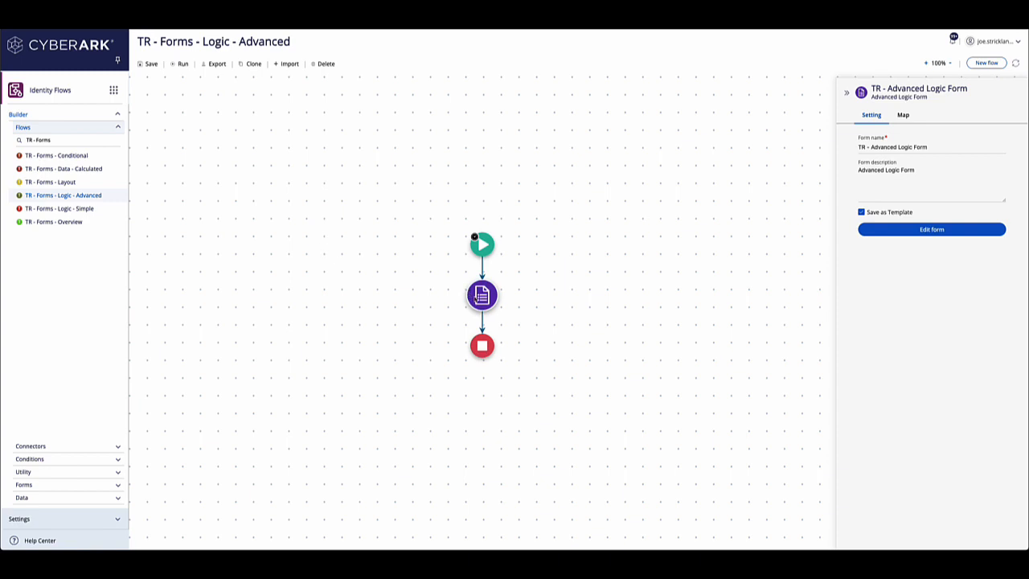
# Open the TR - Advanced Logic Form for editing and review the list of advanced logic rules on the Choice field
pyautogui.click(942, 231)
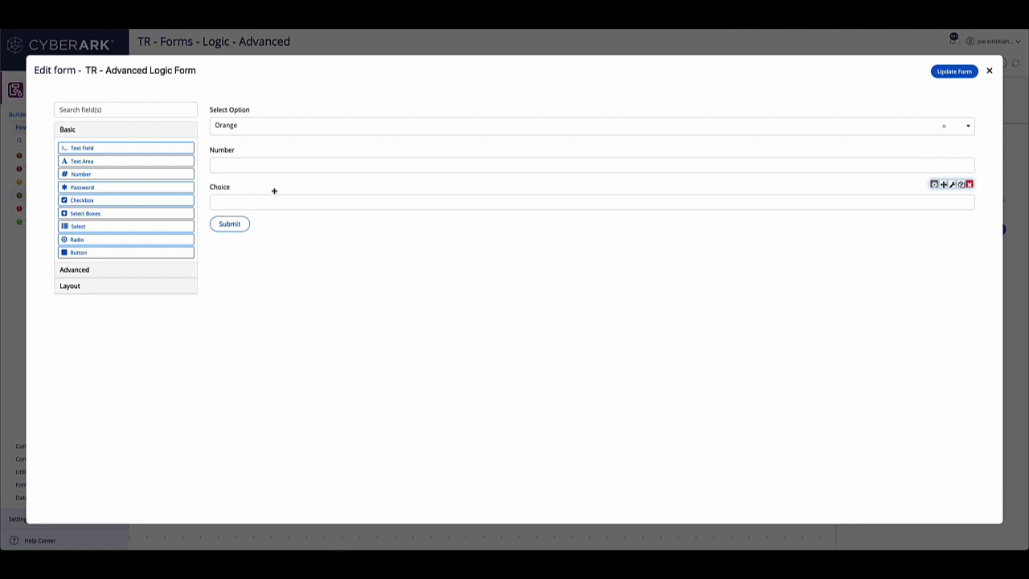
pyautogui.click(933, 185)
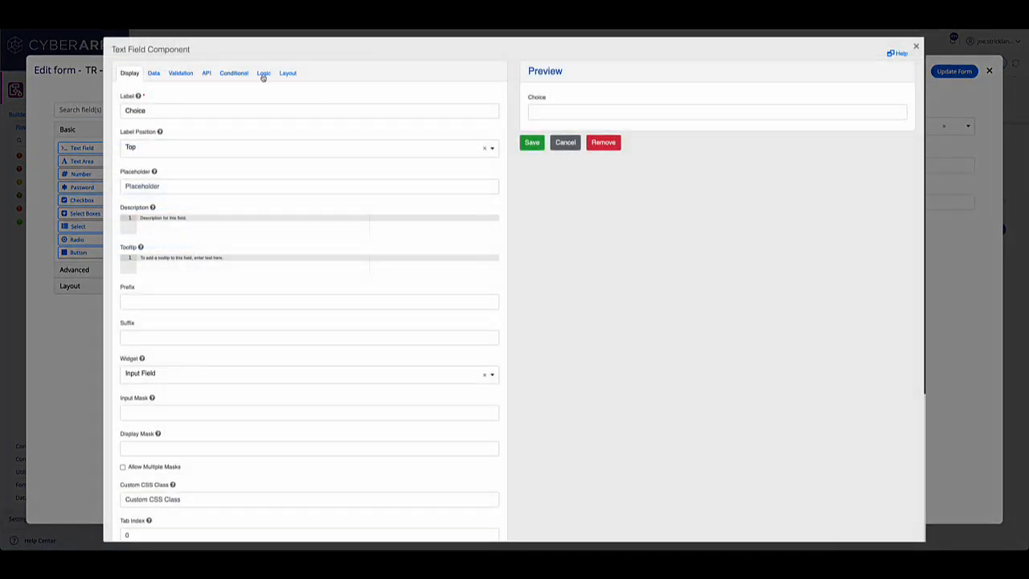
pyautogui.click(263, 74)
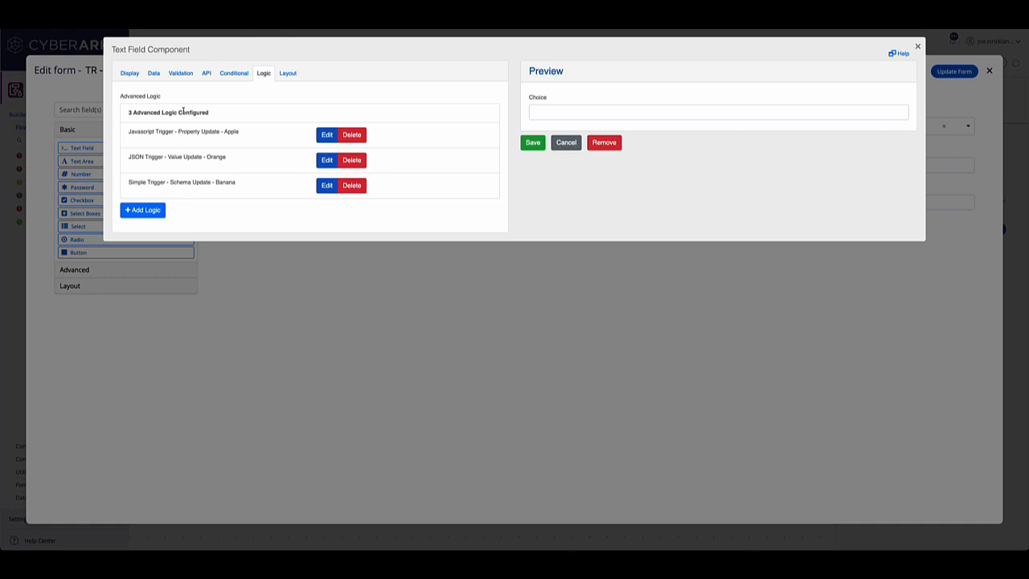
pyautogui.moveTo(174, 132); pyautogui.dragTo(126, 135)
pyautogui.moveTo(178, 134); pyautogui.dragTo(238, 133)
pyautogui.moveTo(163, 156); pyautogui.dragTo(129, 159)
pyautogui.moveTo(168, 157); pyautogui.dragTo(227, 160)
pyautogui.moveTo(130, 181); pyautogui.dragTo(211, 183)
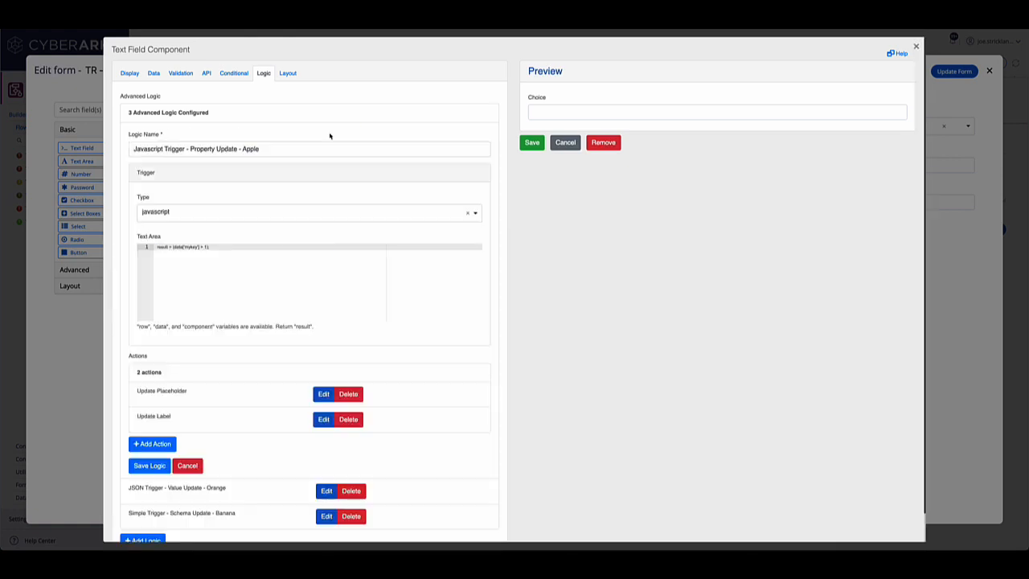
# Inspect the JavaScript trigger and actions of the Apple logic rule, and close the rule without saving
pyautogui.click(327, 134)
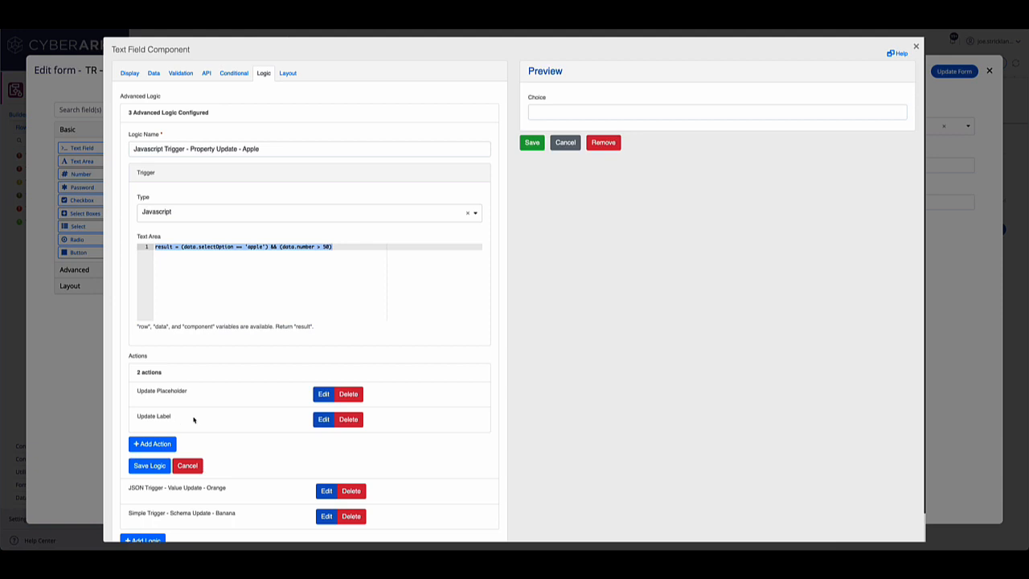
pyautogui.click(344, 247)
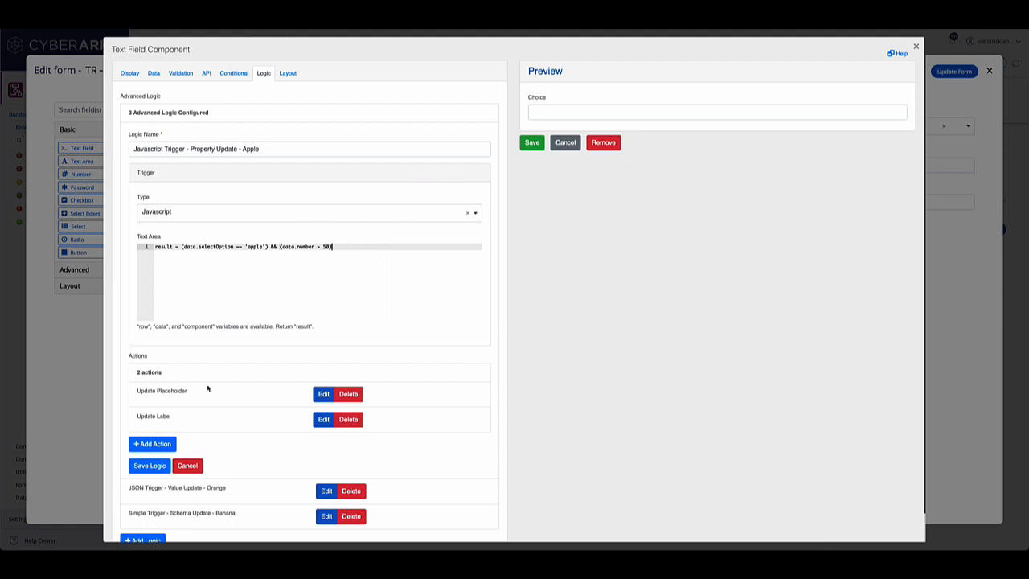
pyautogui.click(187, 465)
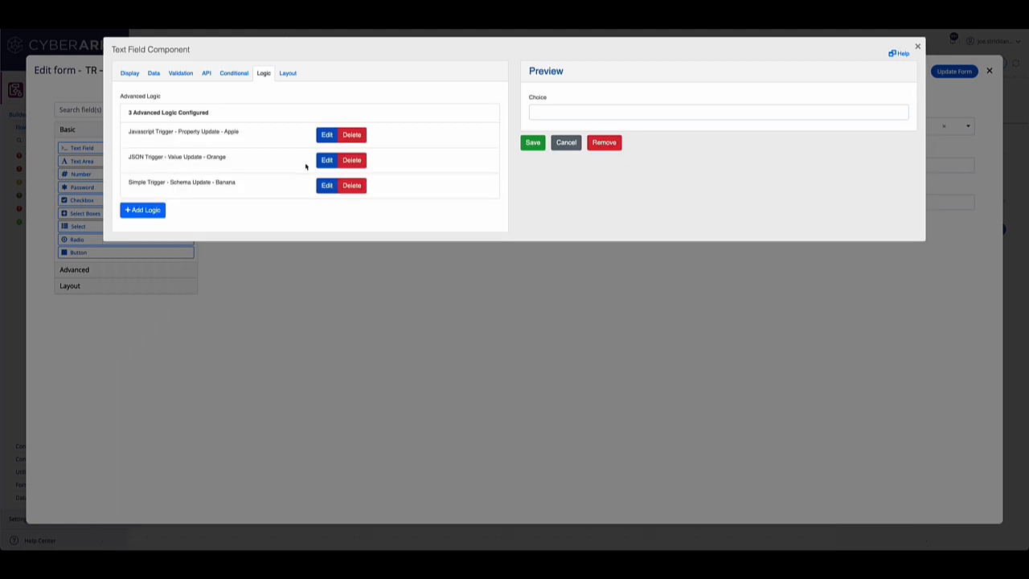
# Open the Orange logic rule and read through its whole JSON Logic trigger definition
pyautogui.click(324, 163)
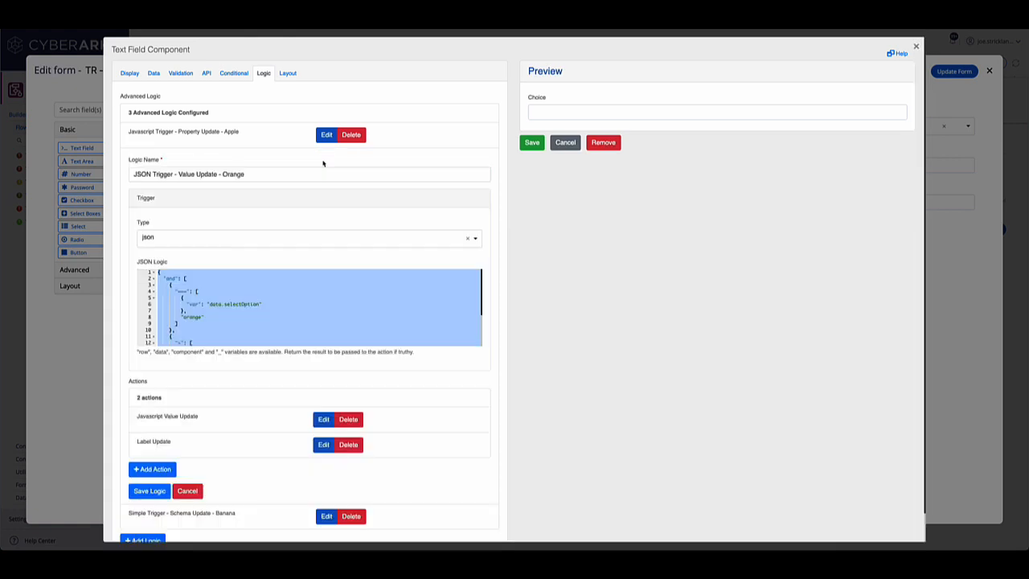
pyautogui.click(292, 305)
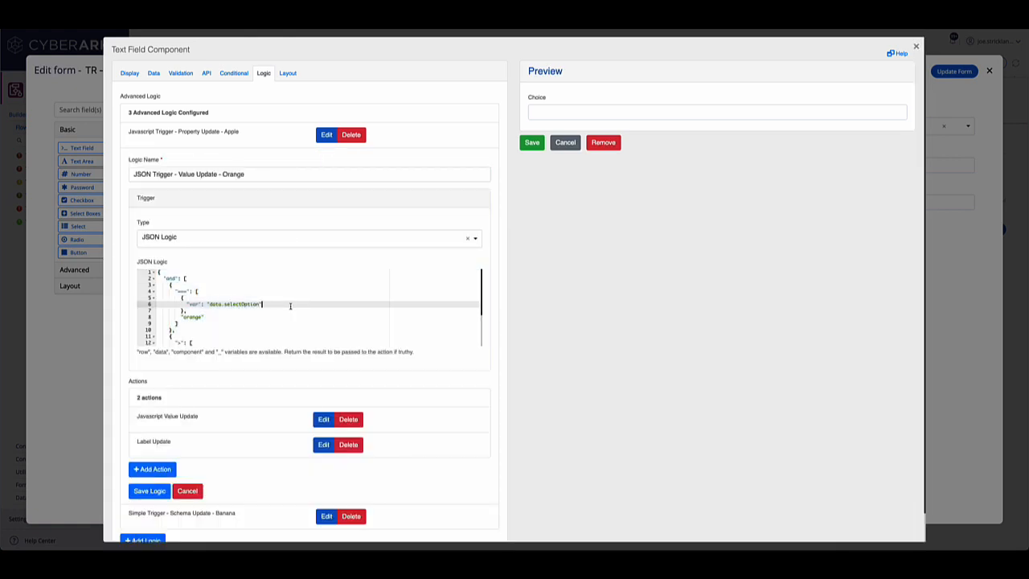
pyautogui.scroll(-3, 289, 306)
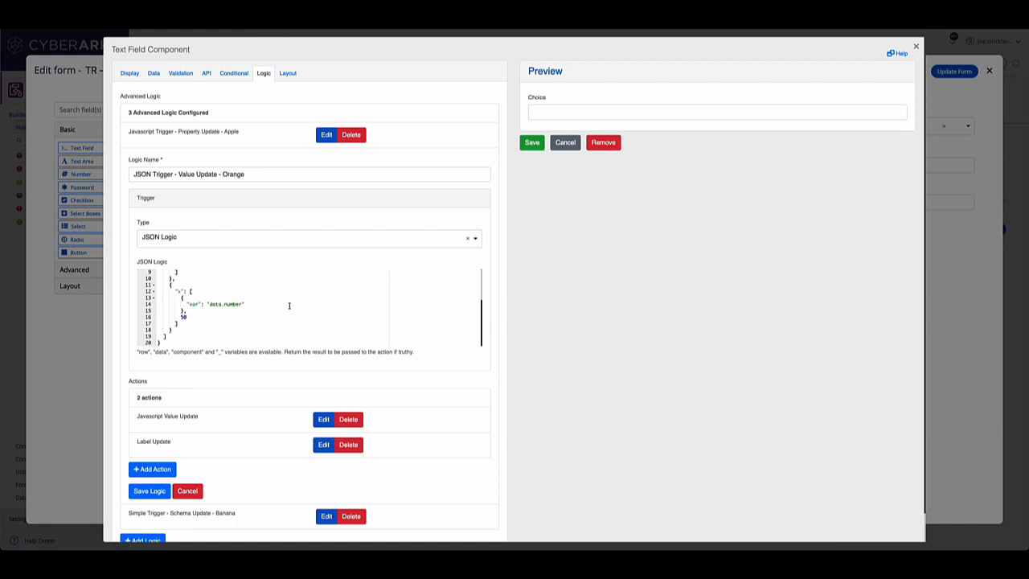
pyautogui.scroll(3, 289, 305)
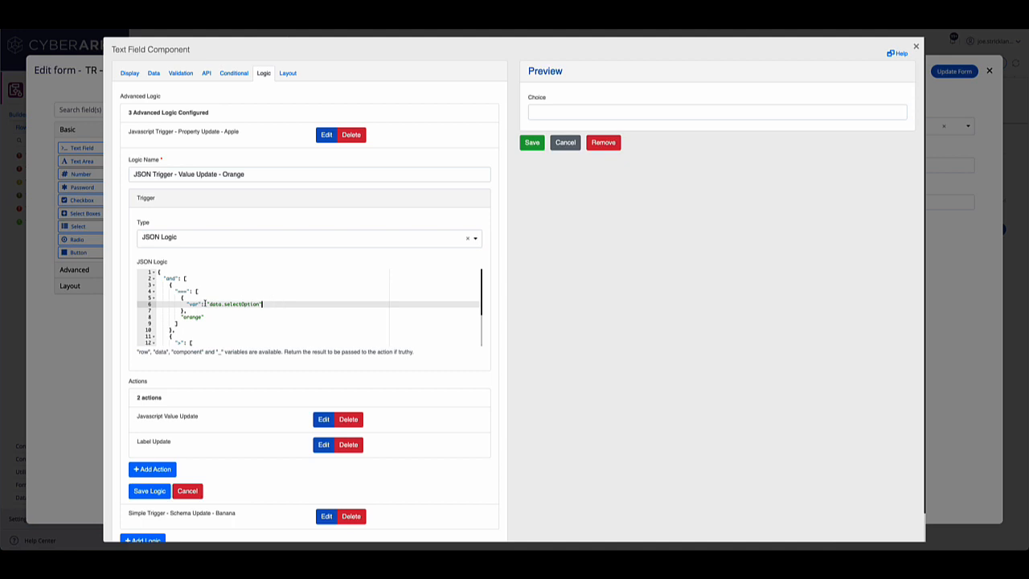
pyautogui.scroll(-2, 225, 305)
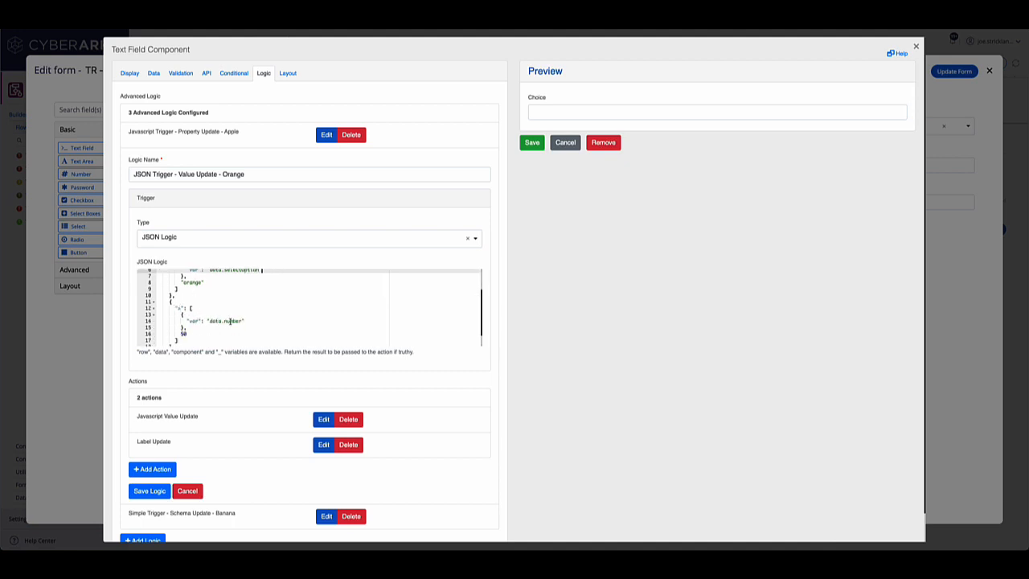
pyautogui.scroll(-1, 193, 326)
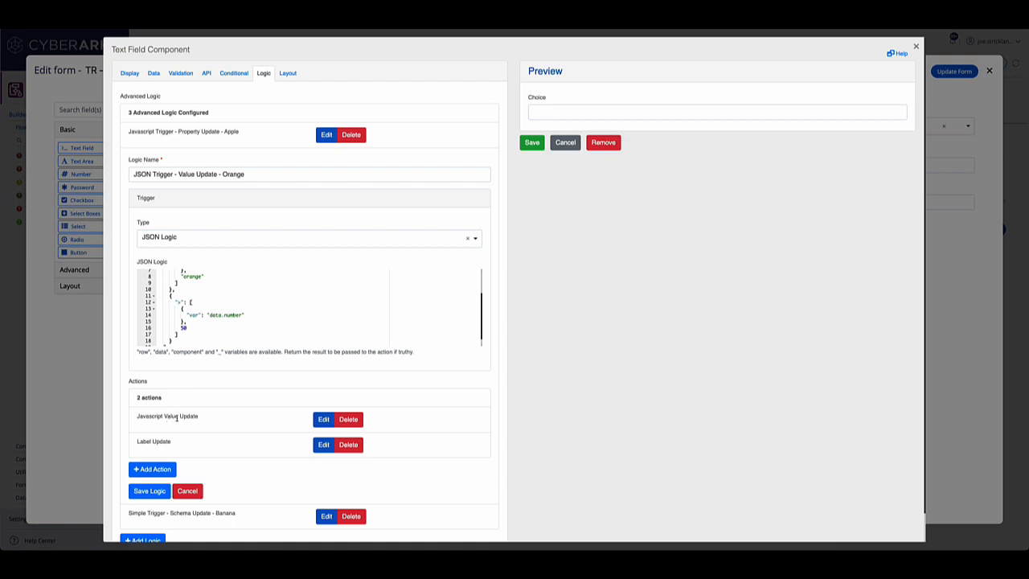
# Inspect the Orange rule's Javascript Value Update action, and close both the action and the rule without saving
pyautogui.click(323, 419)
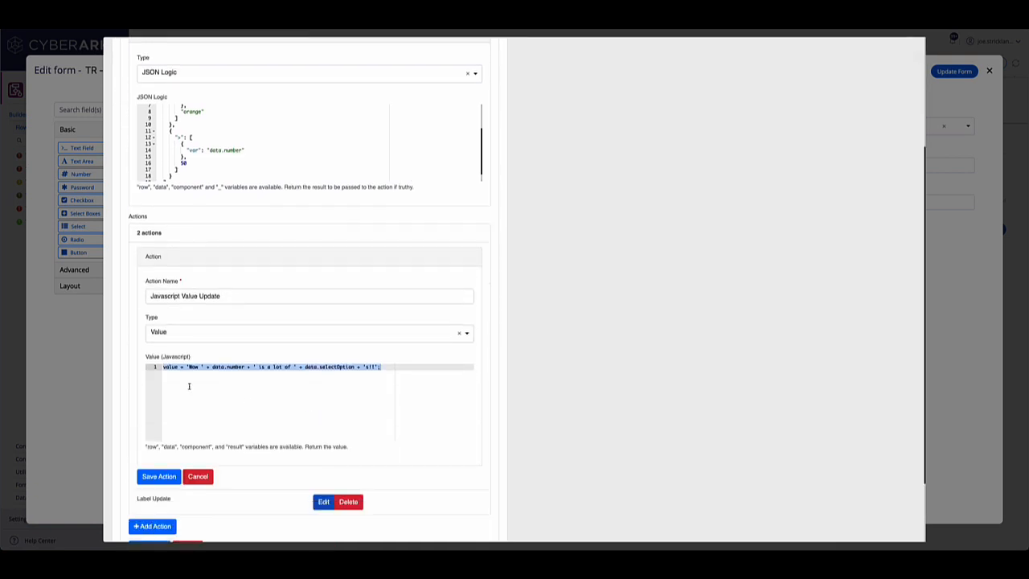
pyautogui.click(176, 369)
pyautogui.click(177, 369)
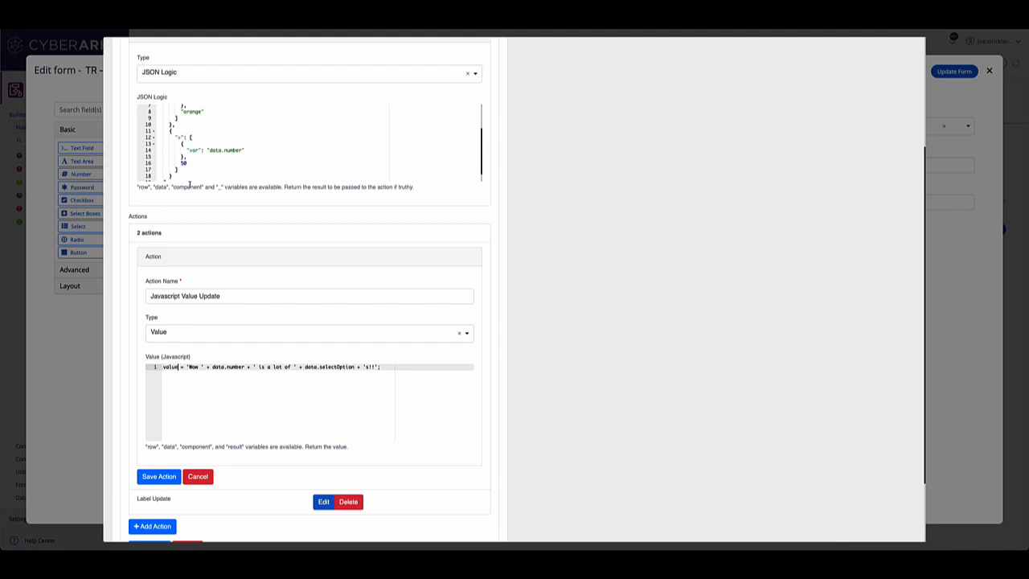
pyautogui.click(198, 476)
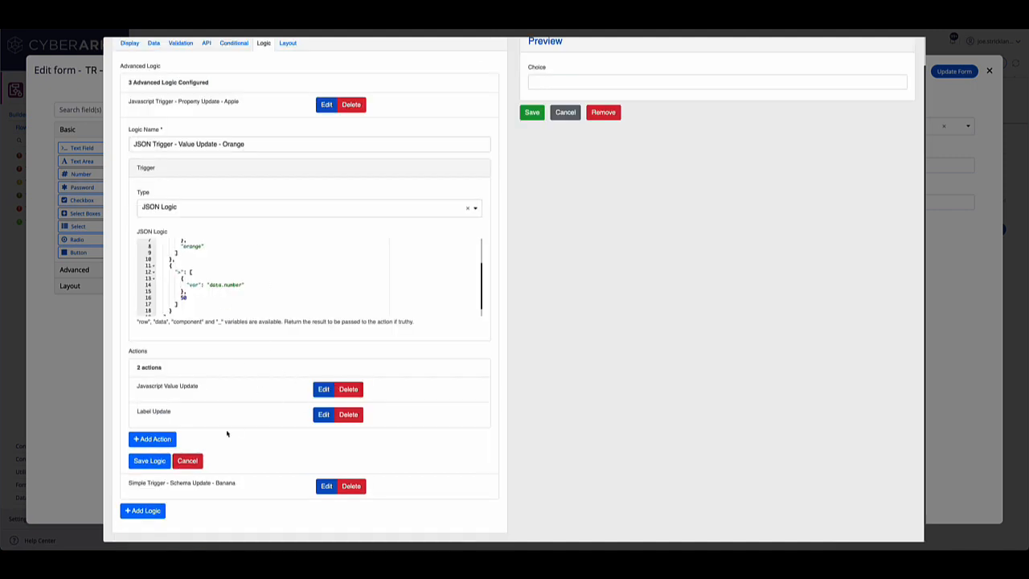
pyautogui.click(187, 460)
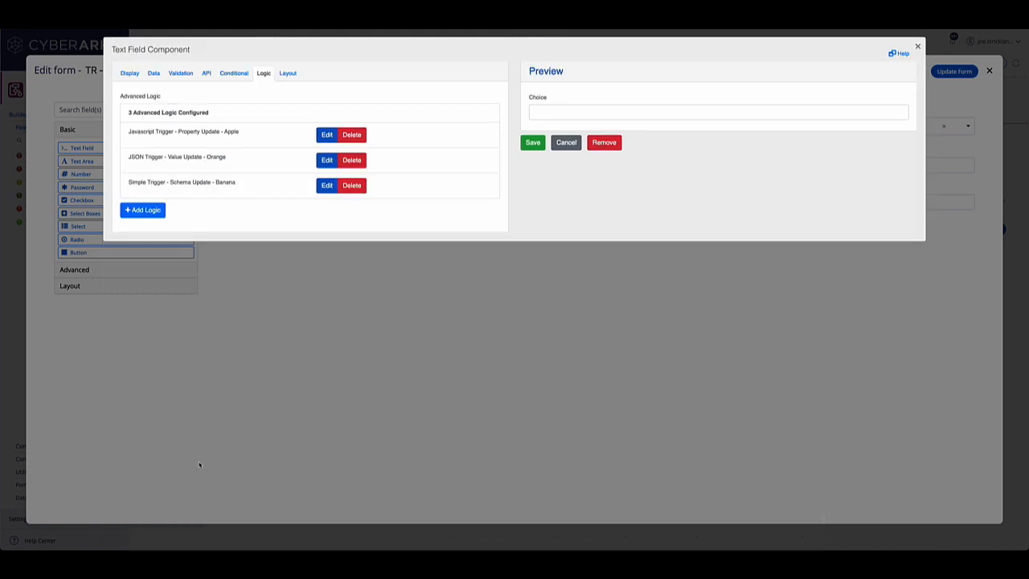
# Open the Banana logic rule and inspect the JavaScript value of its Remove value from Property if exists action
pyautogui.click(324, 188)
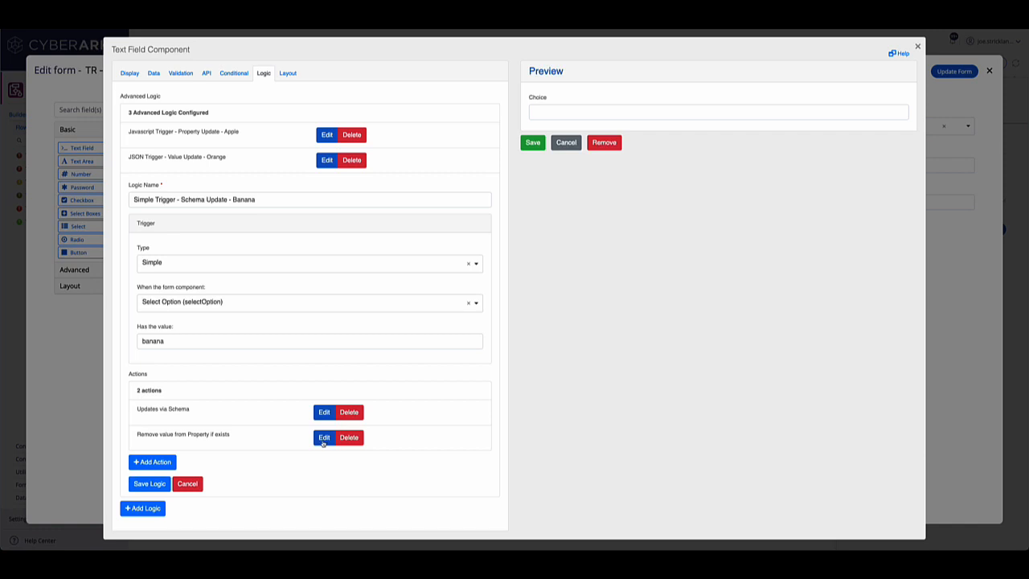
pyautogui.click(324, 437)
pyautogui.scroll(-2, 287, 442)
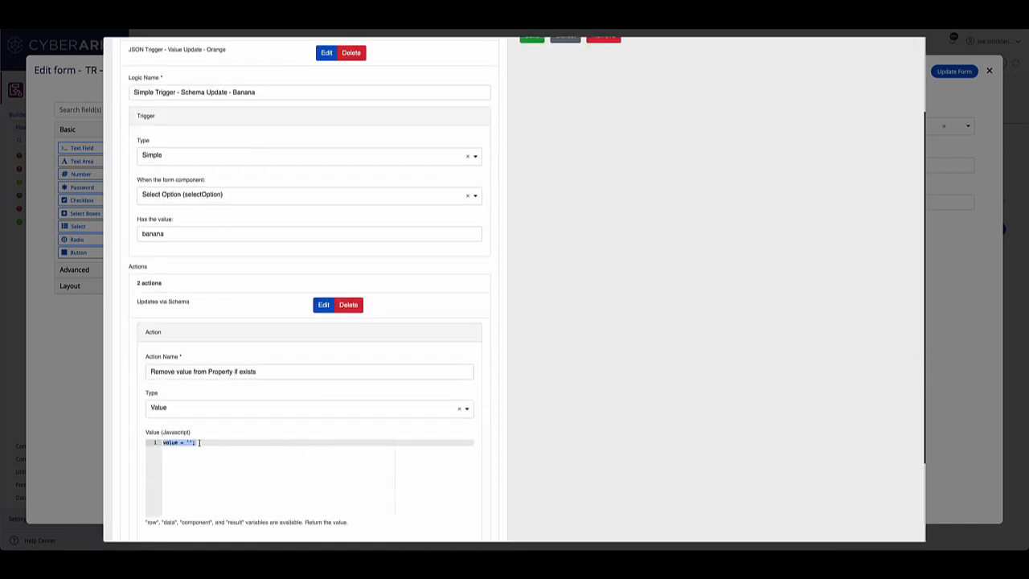
pyautogui.moveTo(200, 443); pyautogui.dragTo(162, 442)
# Inspect the schema definition in the Banana rule's Updates via Schema action, and close the Choice field's settings without saving
pyautogui.click(322, 306)
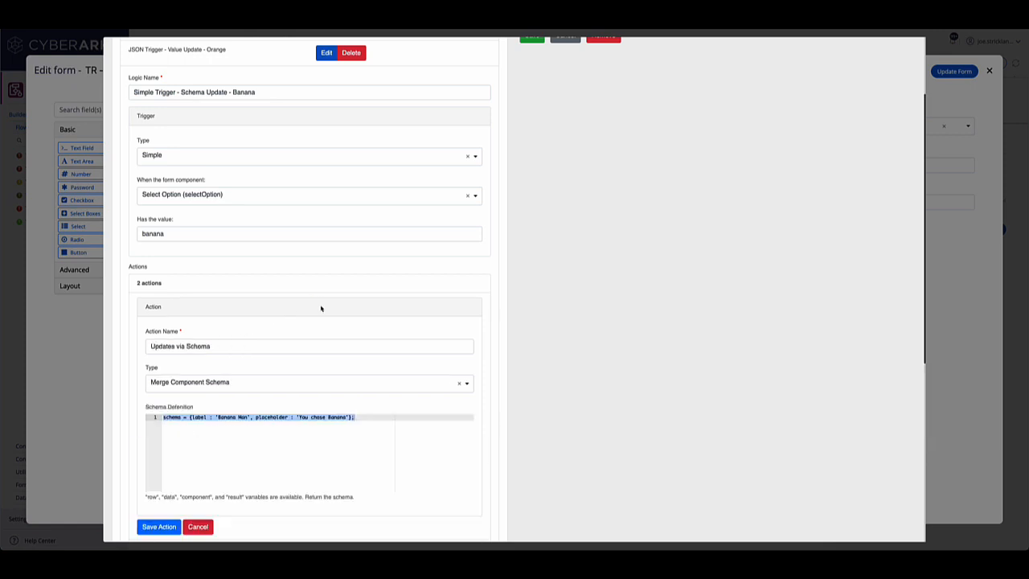
pyautogui.click(255, 447)
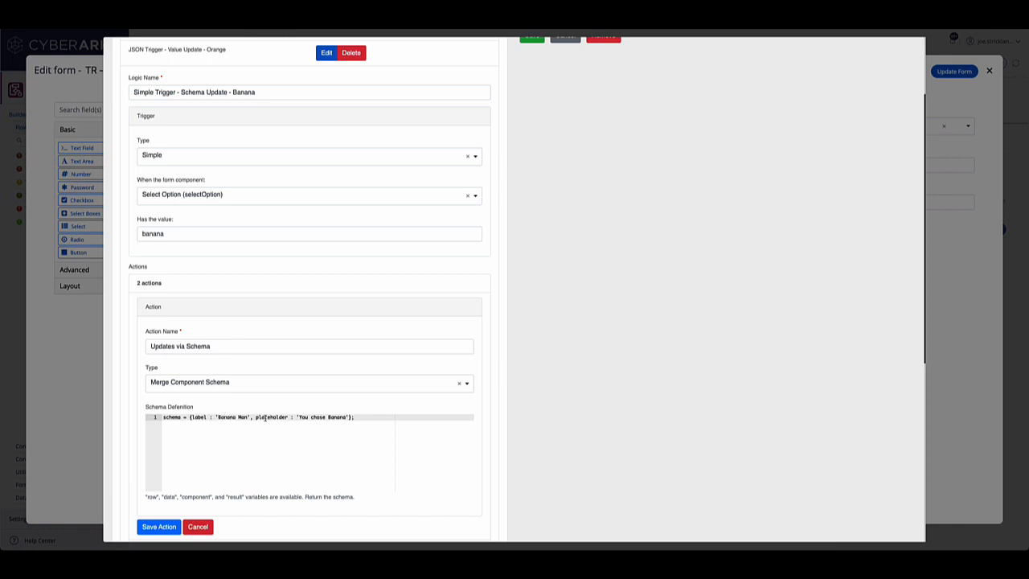
pyautogui.scroll(-5, 266, 417)
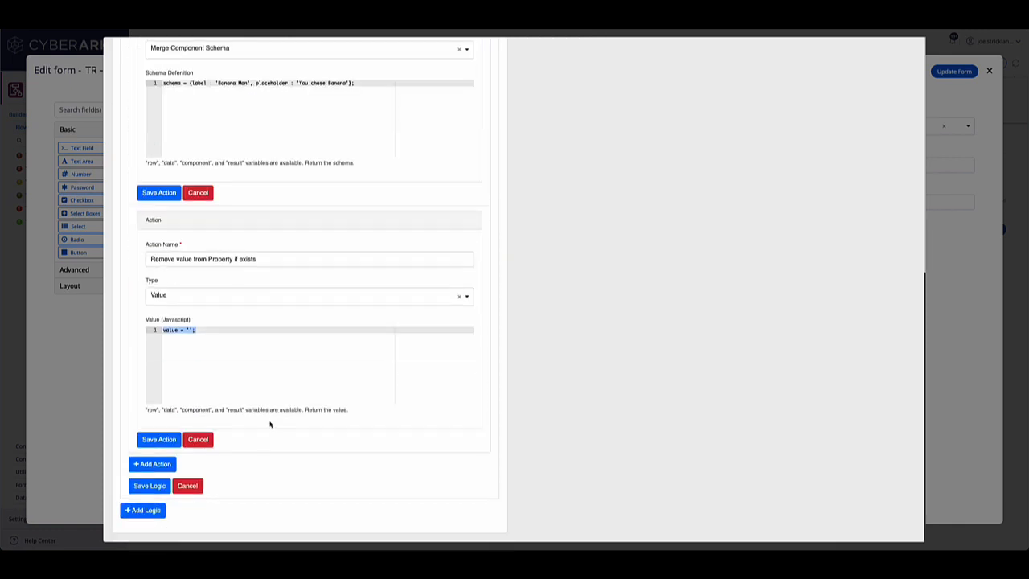
pyautogui.scroll(7, 262, 449)
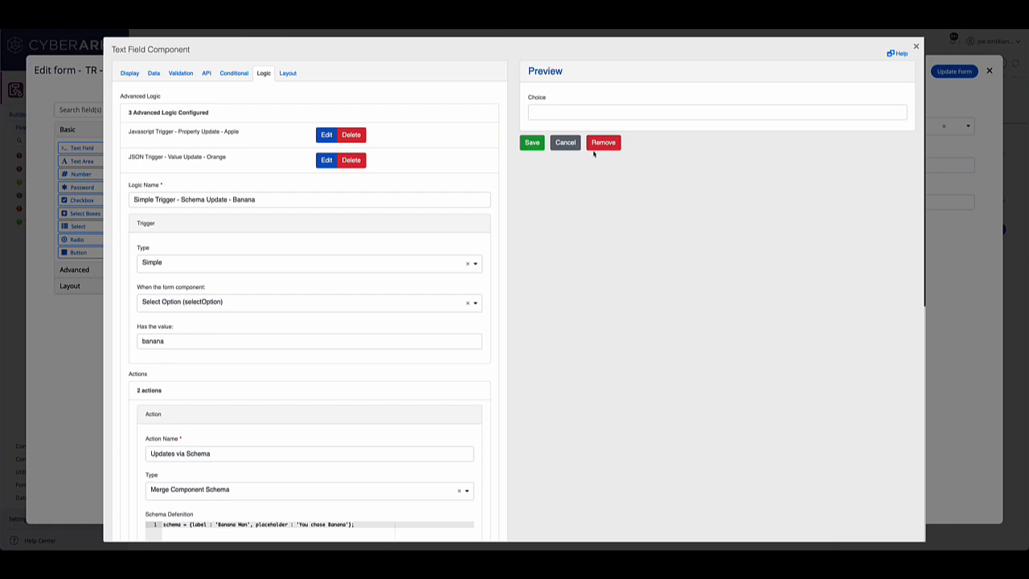
pyautogui.click(571, 144)
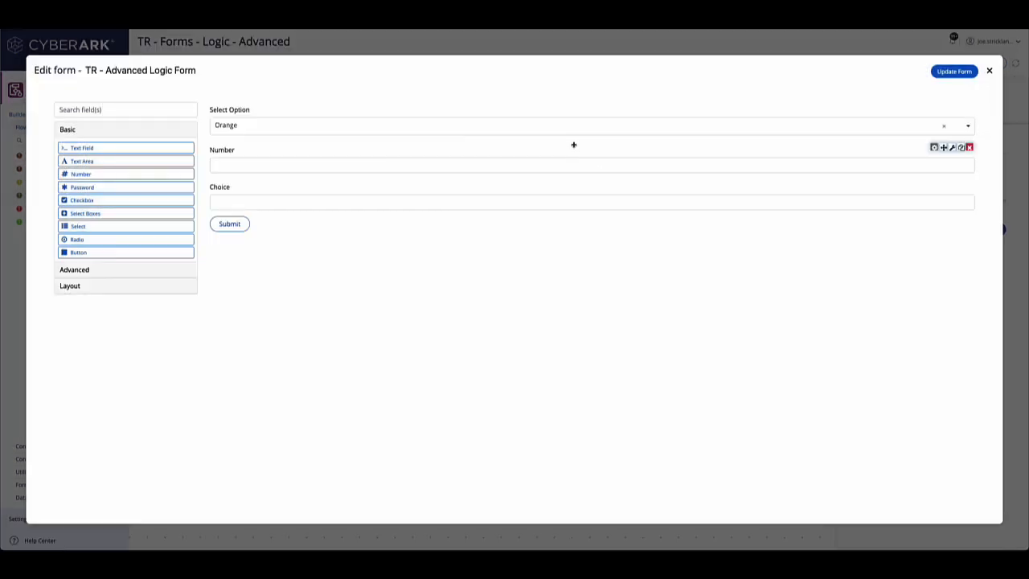
# Update the form, and save and run the TR - Forms - Logic - Advanced flow
pyautogui.click(954, 72)
pyautogui.click(149, 65)
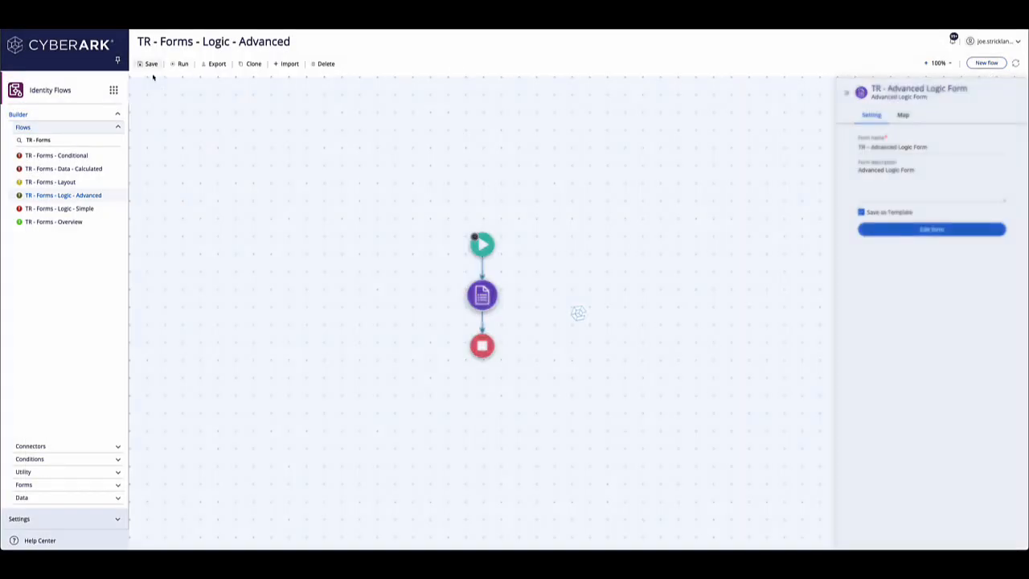
pyautogui.click(178, 65)
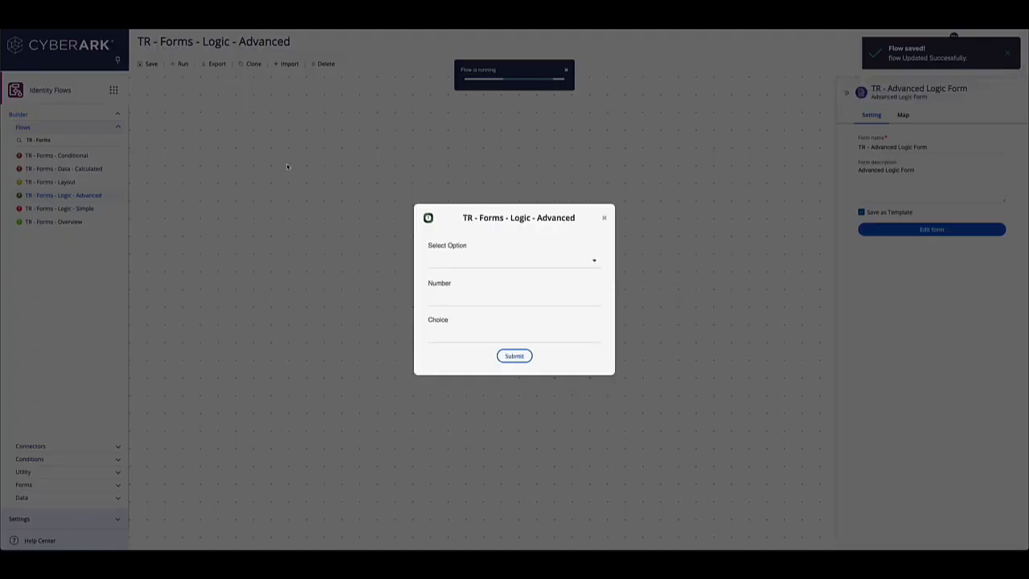
# Test the Apple logic in the running form by choosing Apple and entering the number 49, and after that 51
pyautogui.click(462, 257)
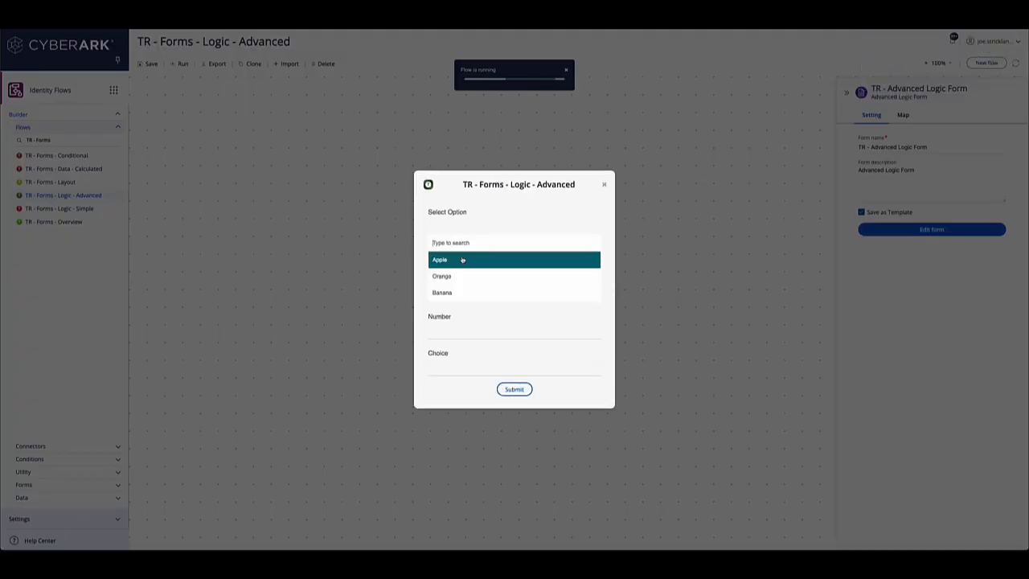
pyautogui.click(463, 259)
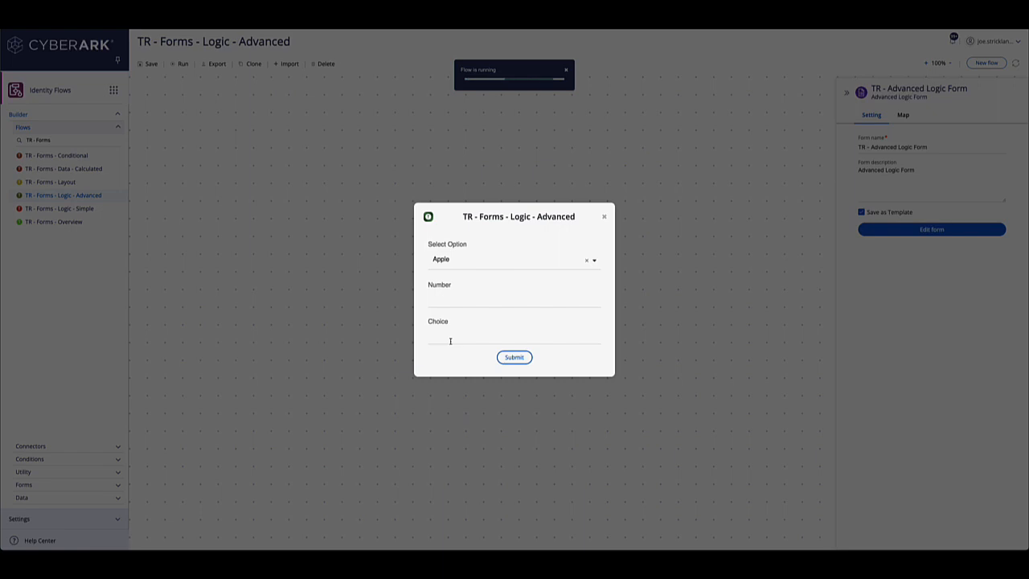
pyautogui.click(449, 302)
pyautogui.write('49')
pyautogui.write('51')
pyautogui.moveTo(461, 321); pyautogui.dragTo(429, 324)
pyautogui.click(497, 332)
# Clear the Number field in the running form, keeping Apple as the selected option
pyautogui.click(446, 259)
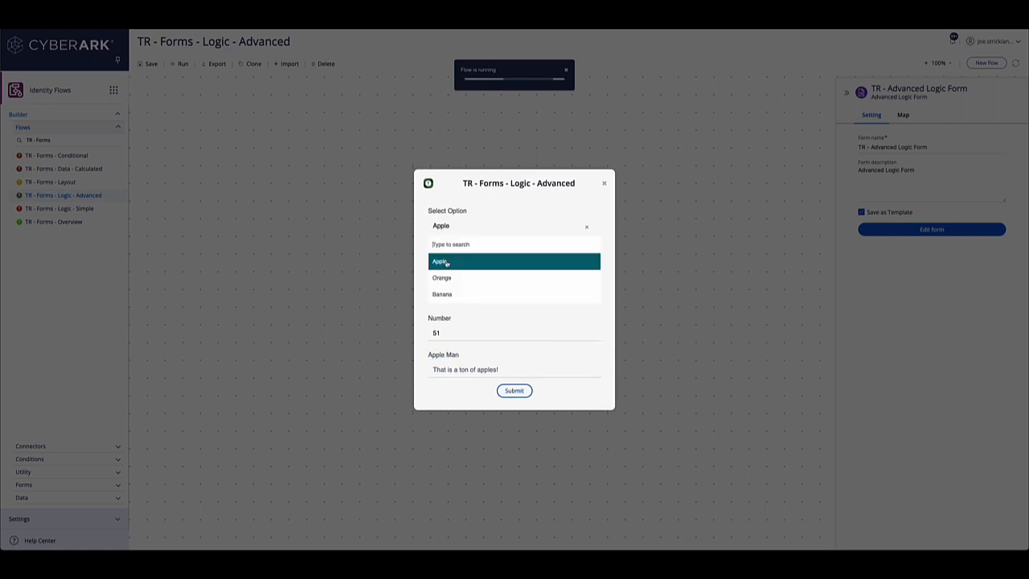
pyautogui.click(474, 230)
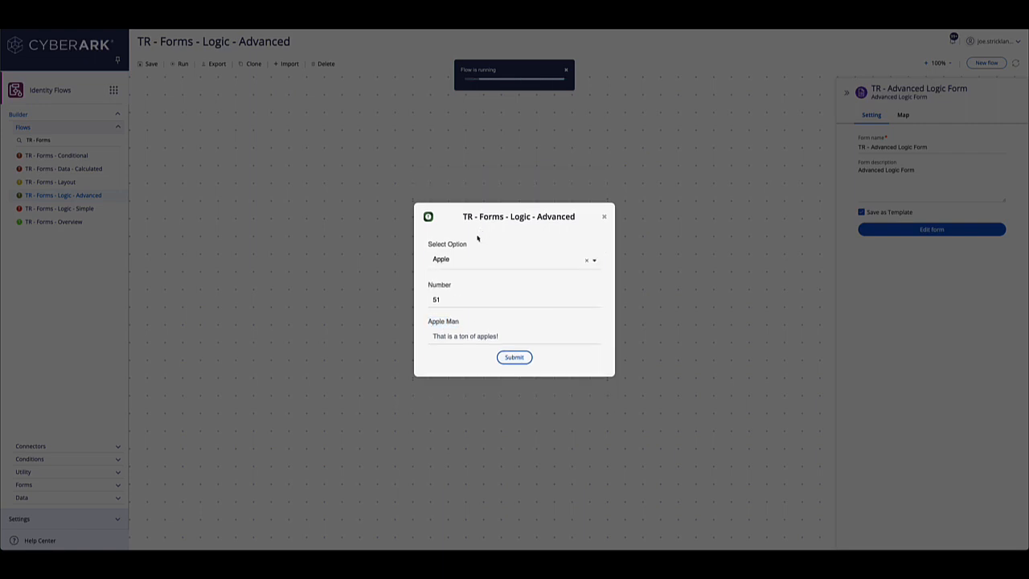
pyautogui.doubleClick(454, 300)
pyautogui.press('BackSpace')
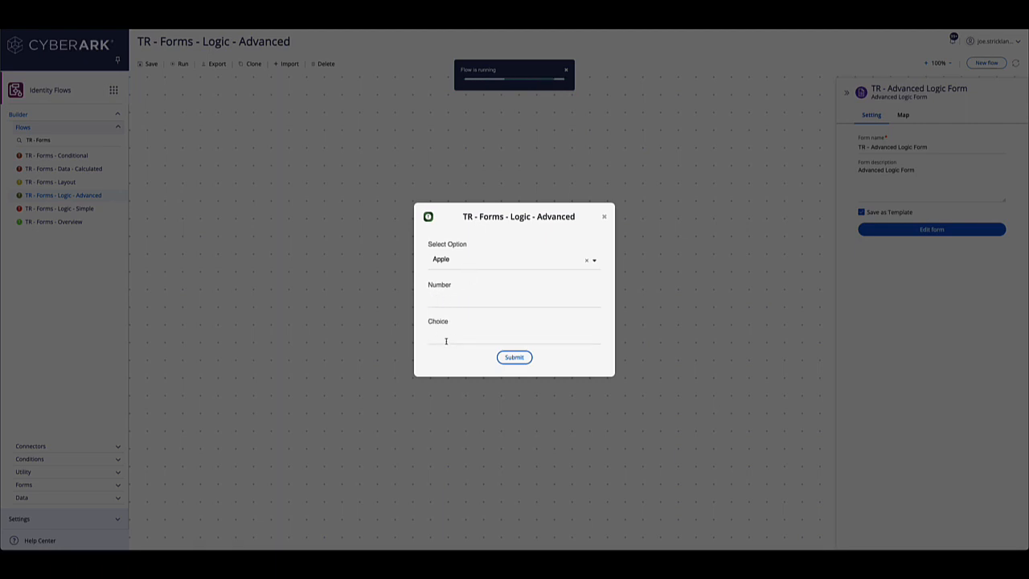
# Test the Orange logic by choosing Orange, entering the number 455 and checking the text of the choice field
pyautogui.click(453, 262)
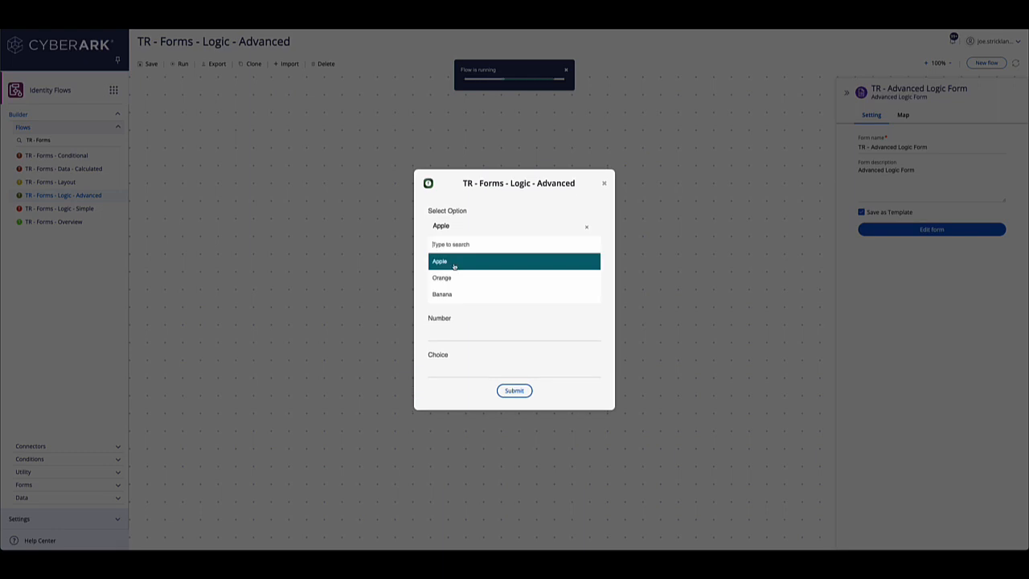
pyautogui.click(453, 278)
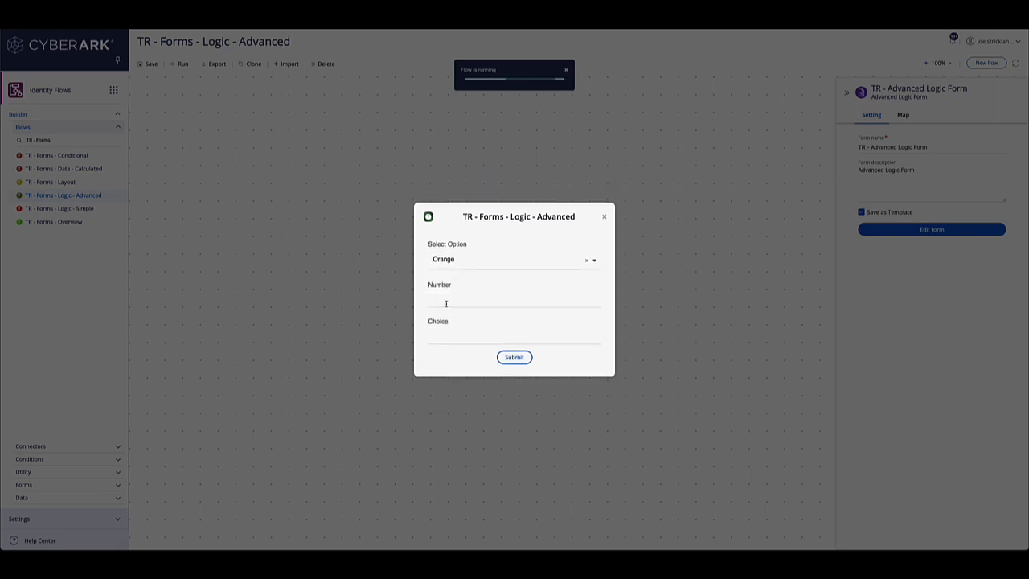
pyautogui.write('455')
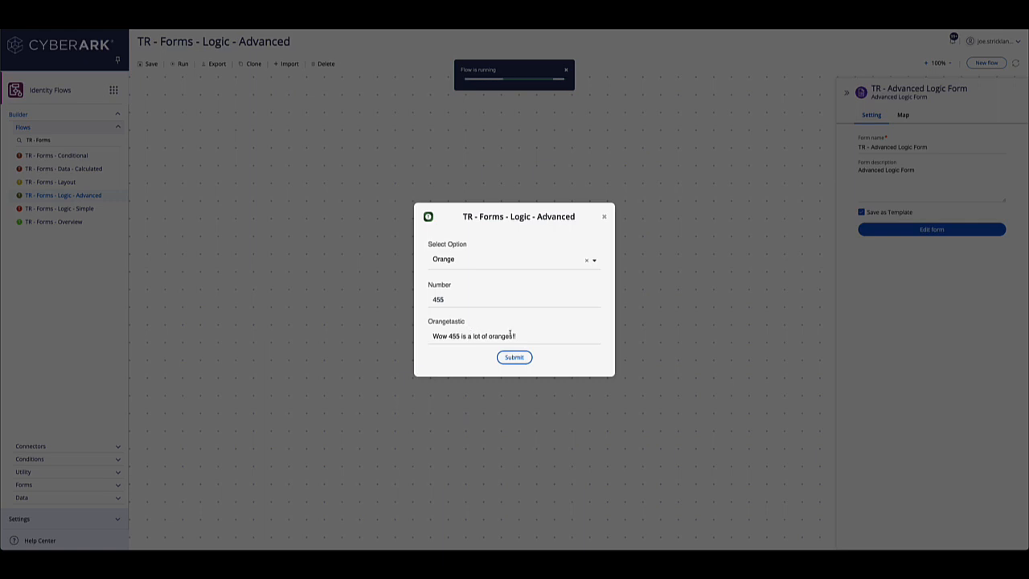
pyautogui.moveTo(517, 336); pyautogui.dragTo(430, 337)
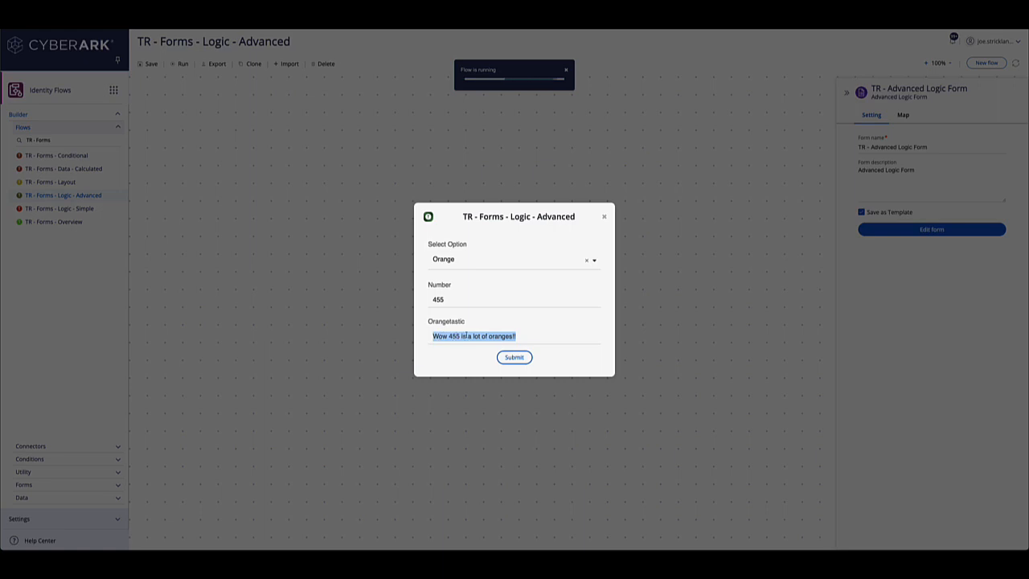
# Highlight the full message in the Orangetastic field to examine its wording
pyautogui.click(542, 338)
pyautogui.moveTo(518, 336); pyautogui.dragTo(433, 337)
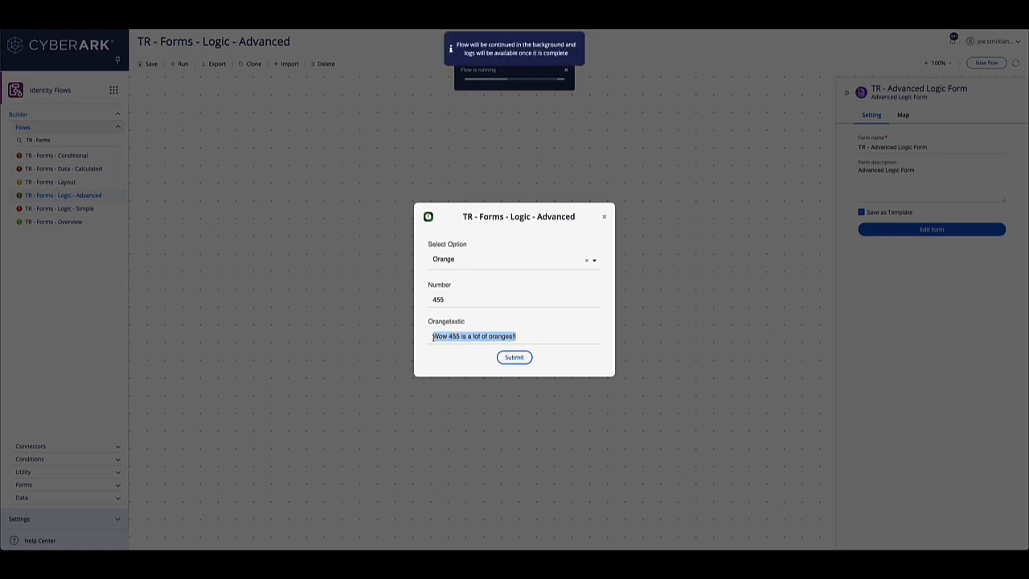
pyautogui.click(522, 336)
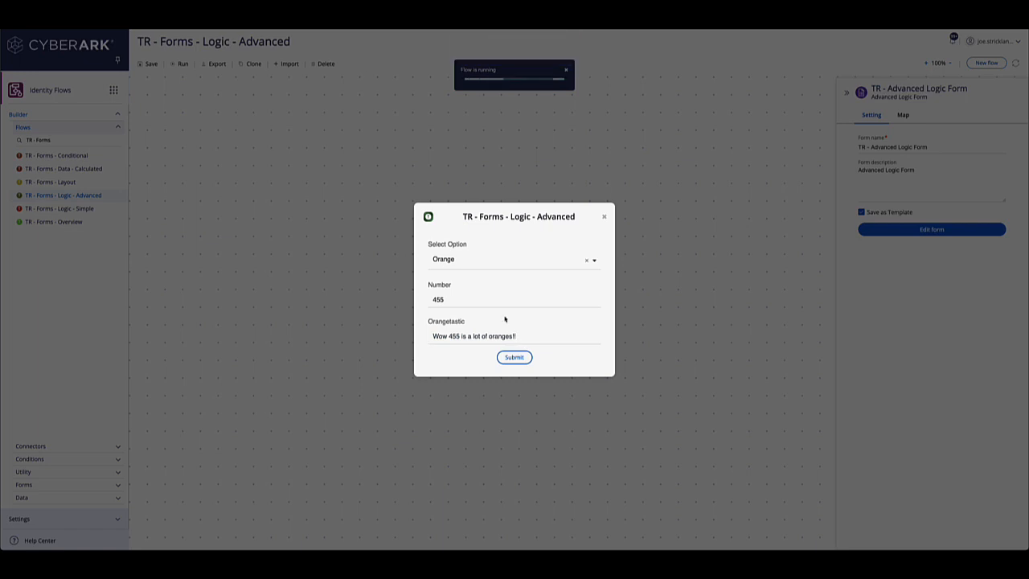
# Switch the option from Orange to Apple with the number left in place, and check the choice field's label and text
pyautogui.click(459, 262)
pyautogui.click(460, 262)
pyautogui.moveTo(466, 323); pyautogui.dragTo(428, 323)
pyautogui.moveTo(514, 336); pyautogui.dragTo(433, 338)
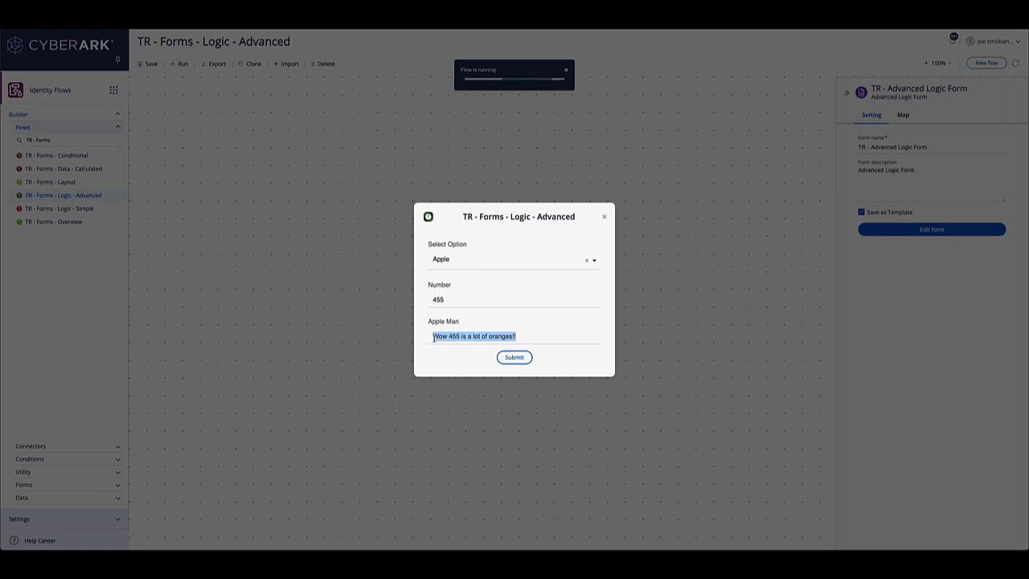
pyautogui.click(455, 266)
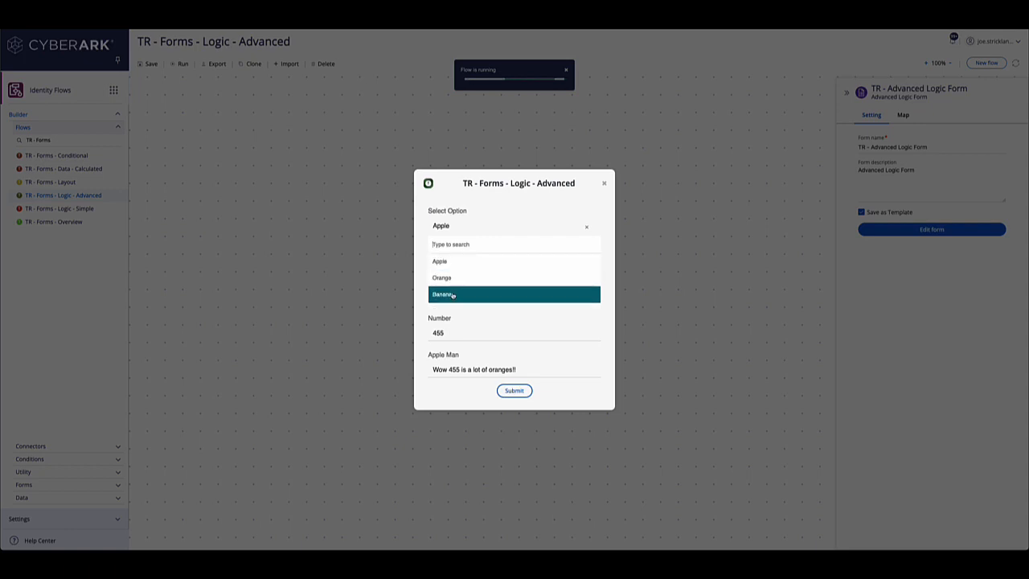
pyautogui.click(503, 319)
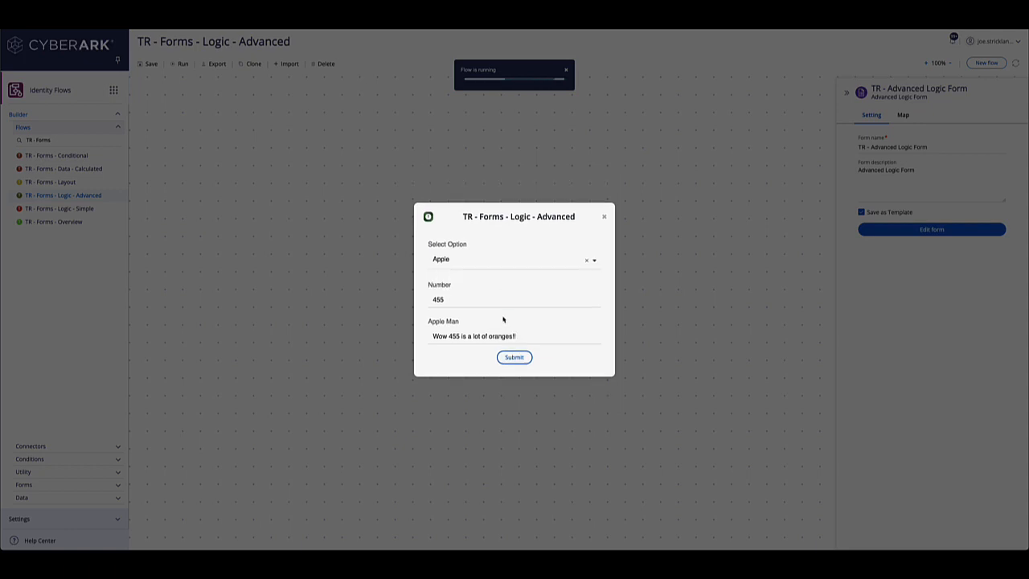
# Clear the Number field in the running form and test the Banana logic by choosing Banana
pyautogui.doubleClick(459, 305)
pyautogui.press('BackSpace')
pyautogui.click(464, 265)
pyautogui.click(463, 293)
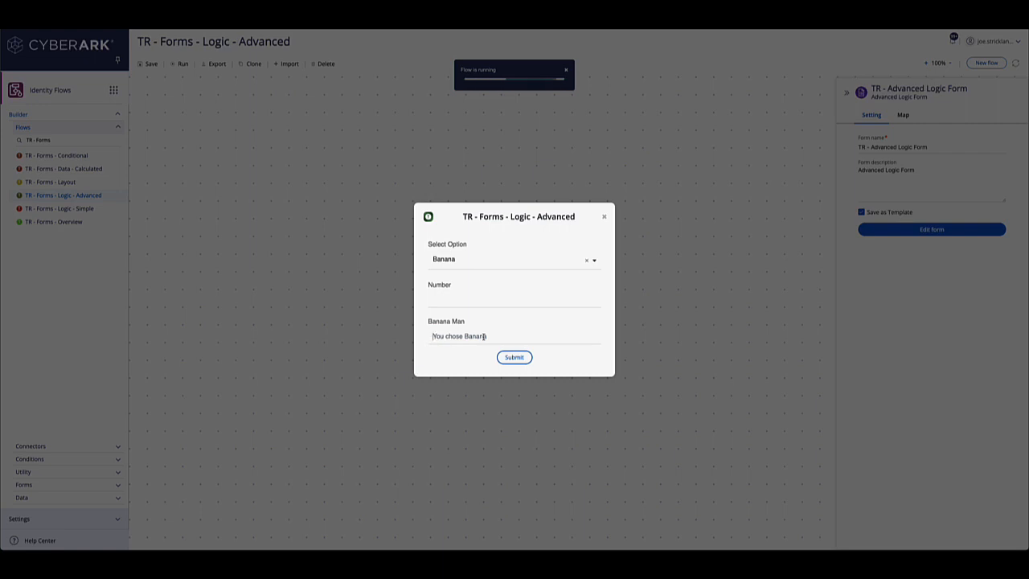
# Switch the option from Banana to Apple and enter the number 54 to test the Apple logic again
pyautogui.click(471, 260)
pyautogui.click(464, 266)
pyautogui.click(454, 298)
pyautogui.write('54')
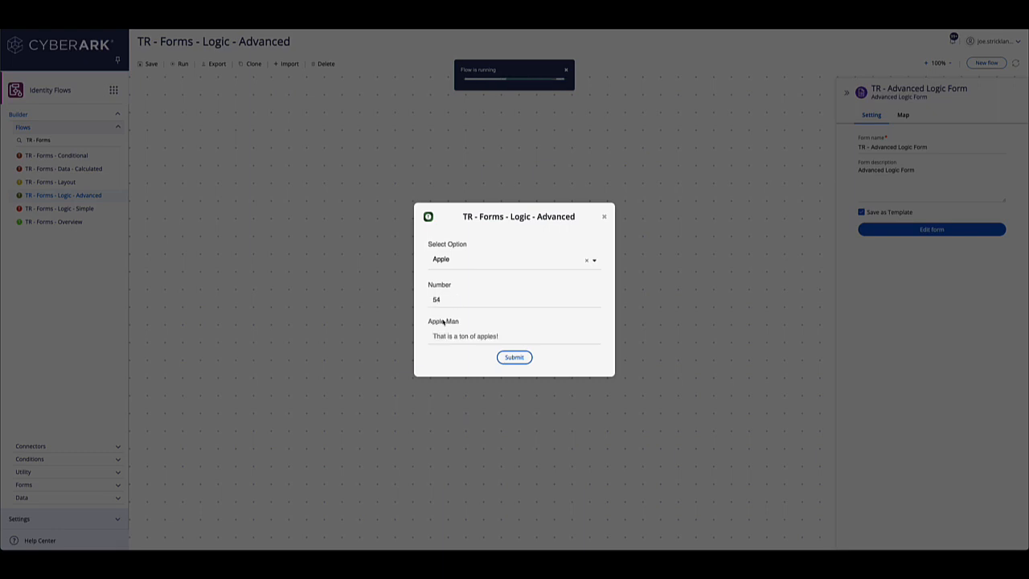